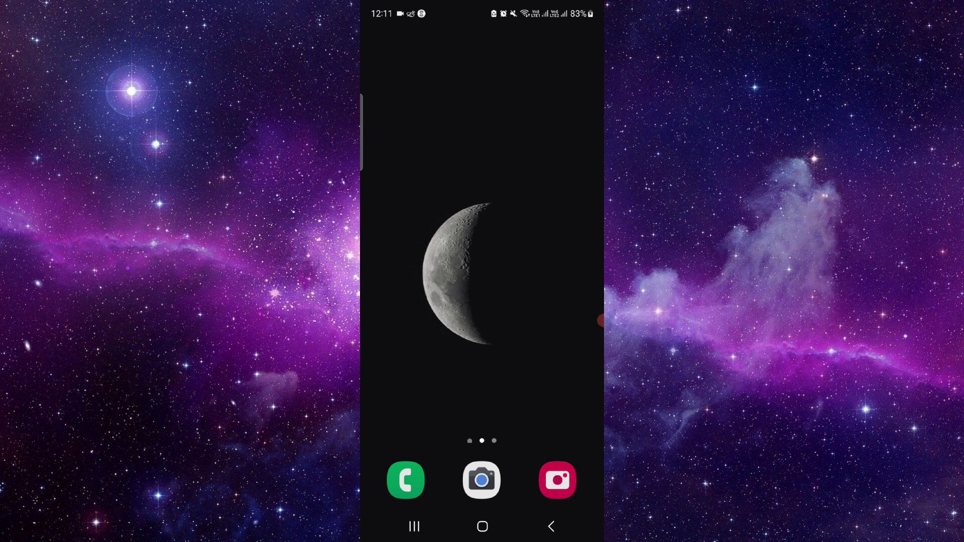
- Reopen the Wise debit card page in Chrome from the recent apps list
{"action": "left_click", "coordinate": [414, 527]}
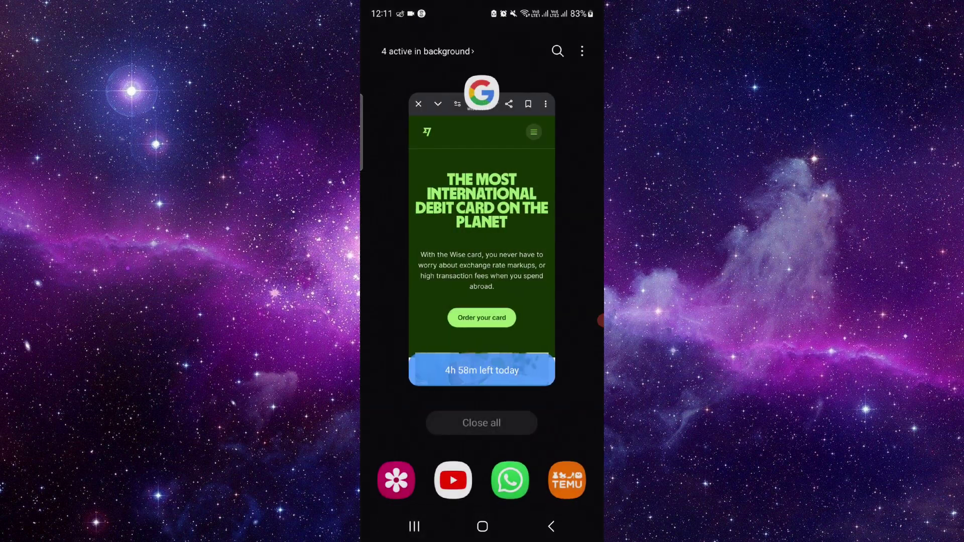
{"action": "left_click", "coordinate": [468, 248]}
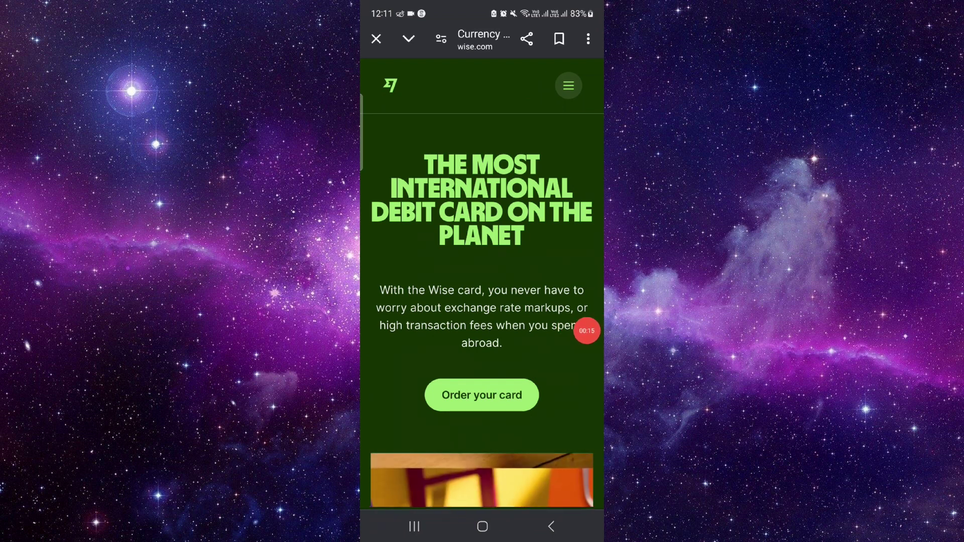
- Order the Wise card to reach the empty 'Create your Wise account' email form
{"action": "left_click", "coordinate": [481, 395]}
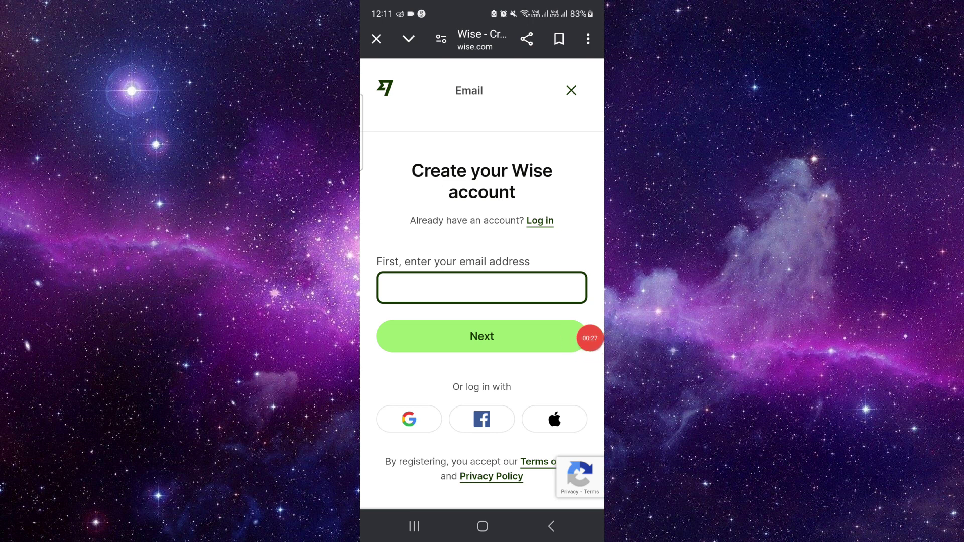
{"action": "left_click", "coordinate": [413, 527]}
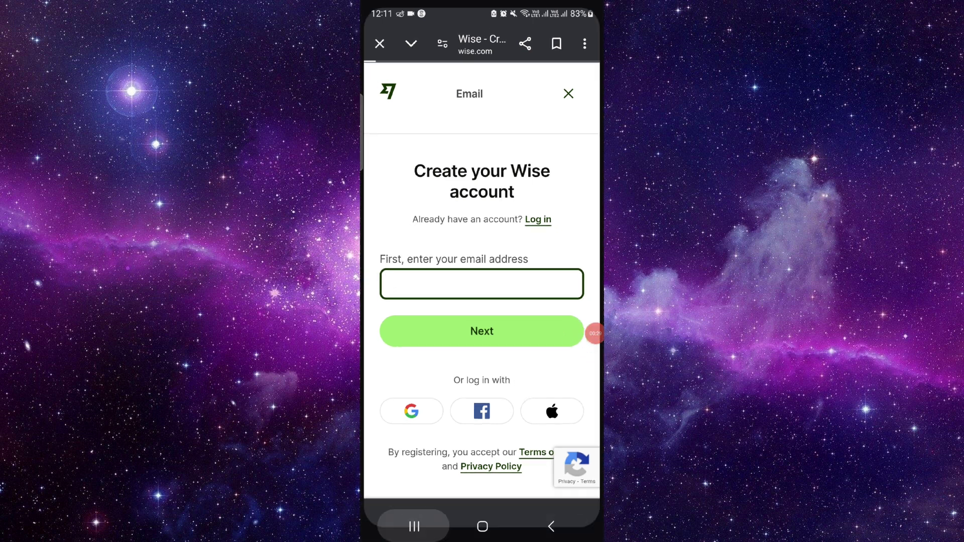
- Close Chrome with the Wise sign-up page and return to the Android home screen
{"action": "left_click", "coordinate": [483, 422]}
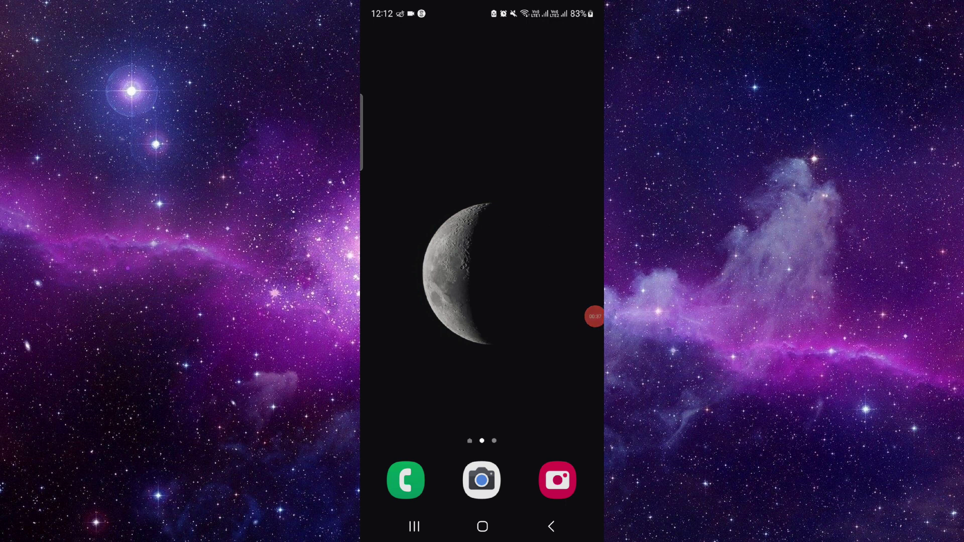
{"action": "left_click", "coordinate": [600, 316]}
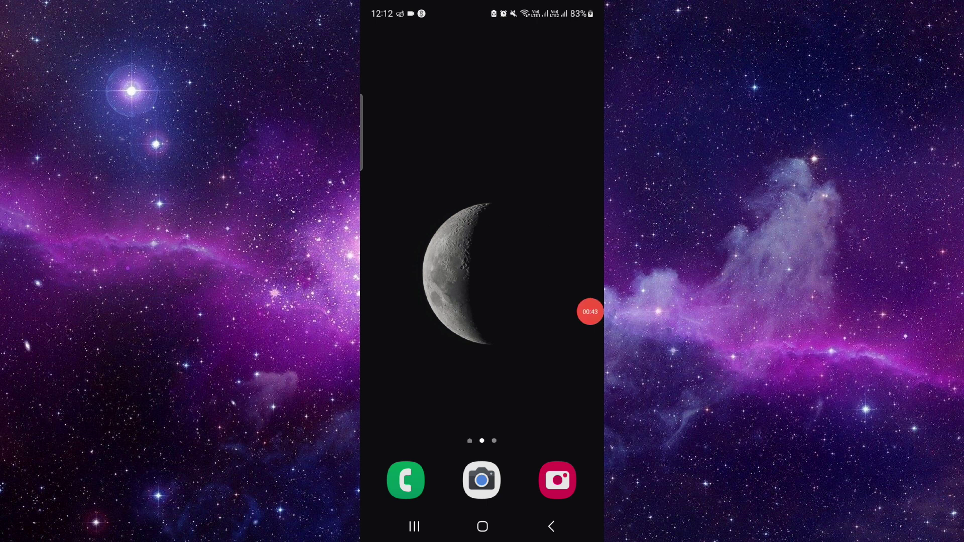